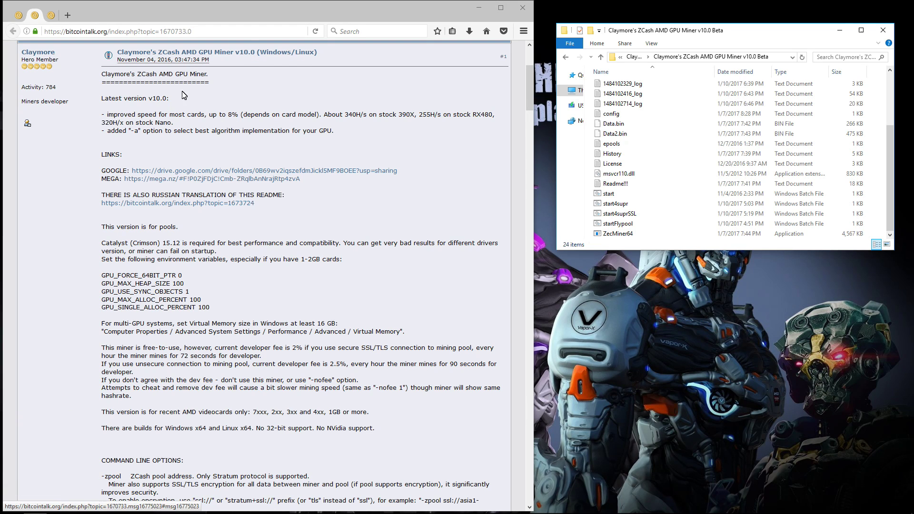
Step: Read the v10.0 release notes in the forum post, highlighting the speed improvement, the RX480 rate and the new "-a" option
triple_click(160, 99)
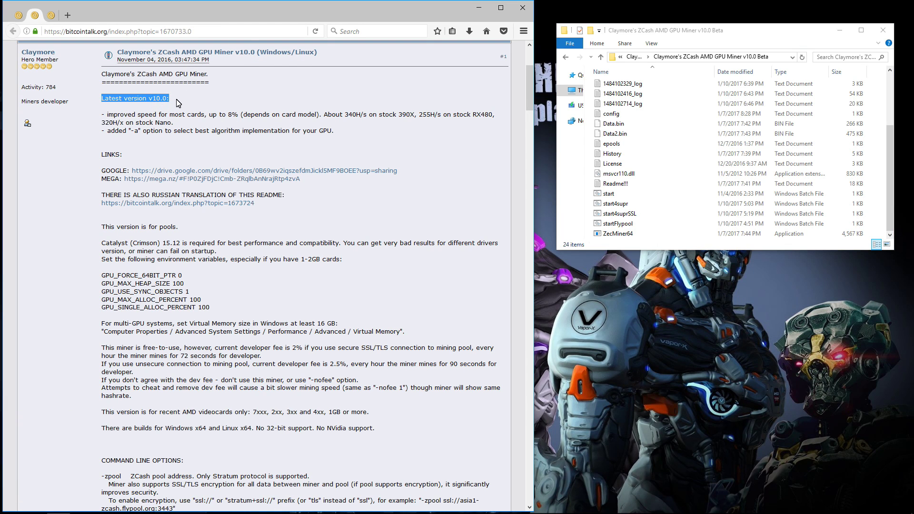
triple_click(182, 115)
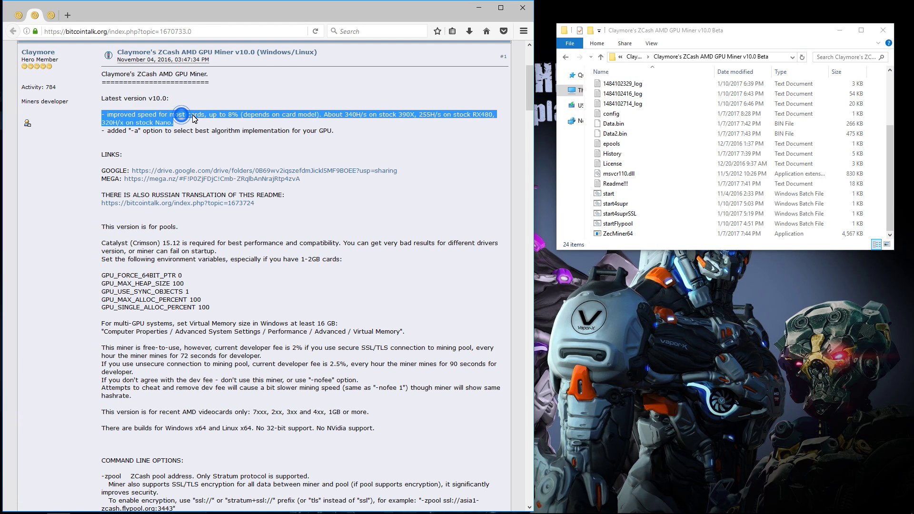
left_click(236, 114)
left_click_drag(238, 116, 210, 116)
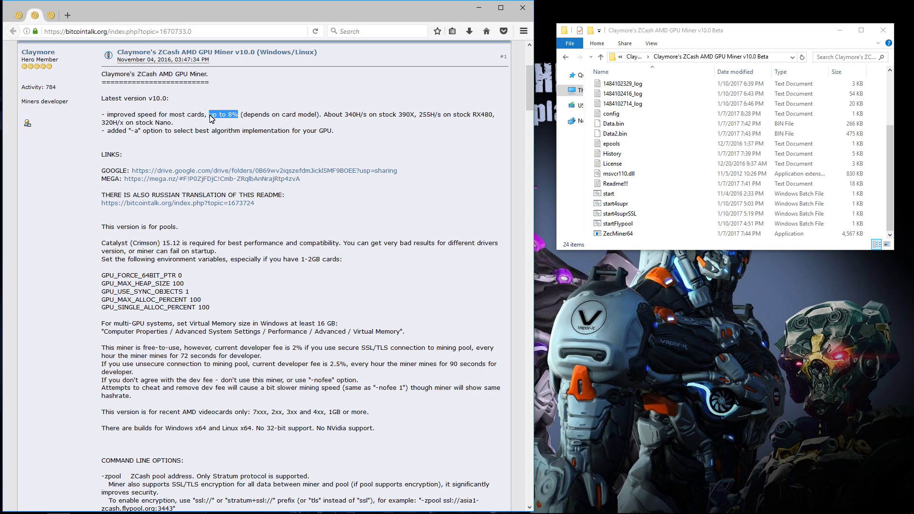
left_click_drag(419, 116, 509, 120)
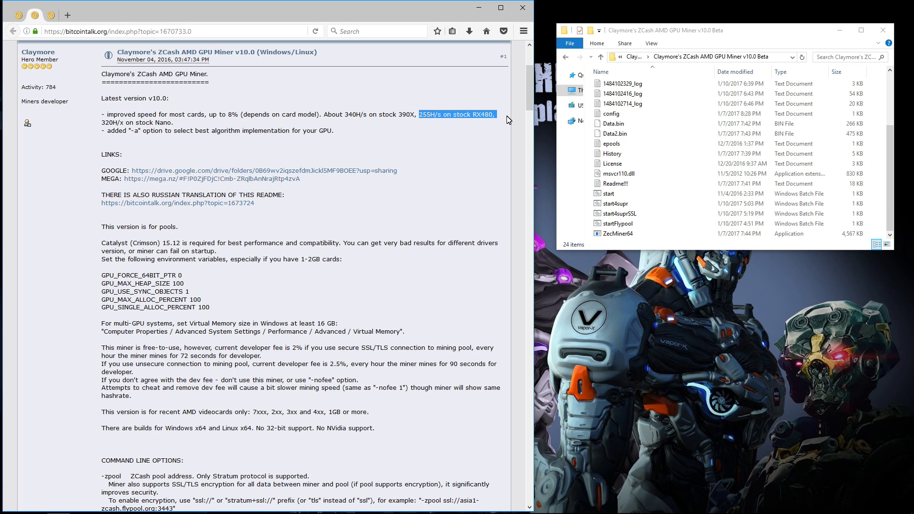
triple_click(223, 133)
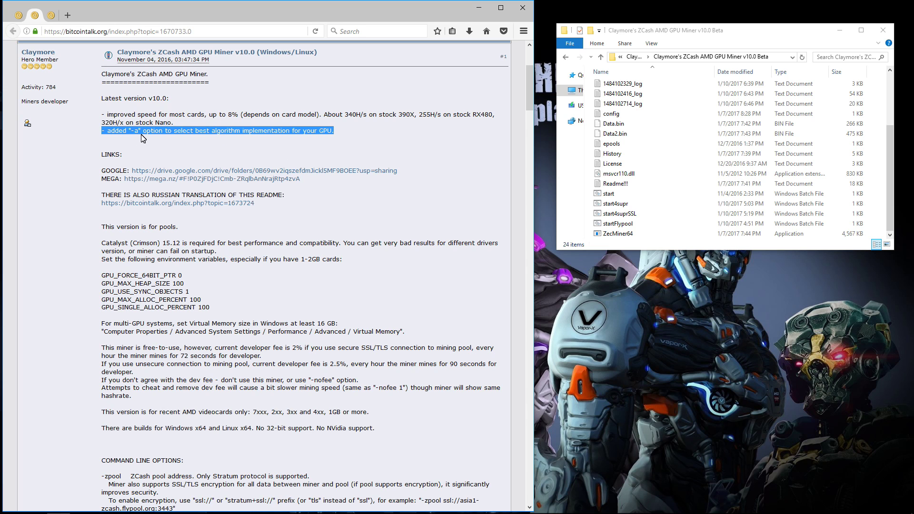
left_click(322, 132)
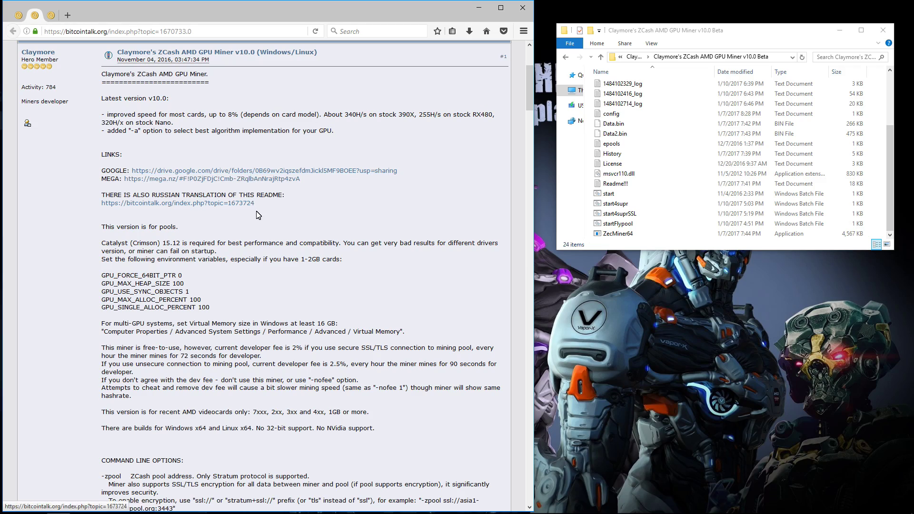
Step: Look through the command line options in the forum post, down to "-nofee" and the temperature options
scroll(257, 215, "down", 6)
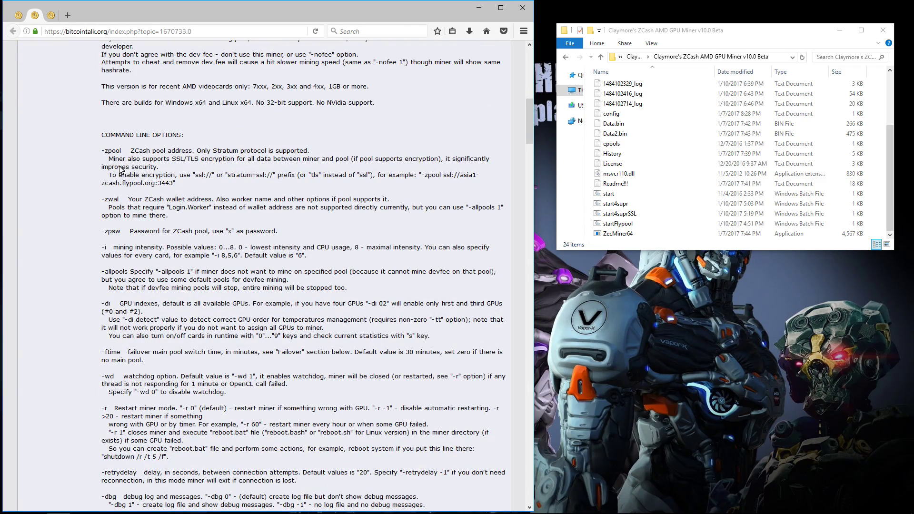
scroll(116, 399, "down", 3)
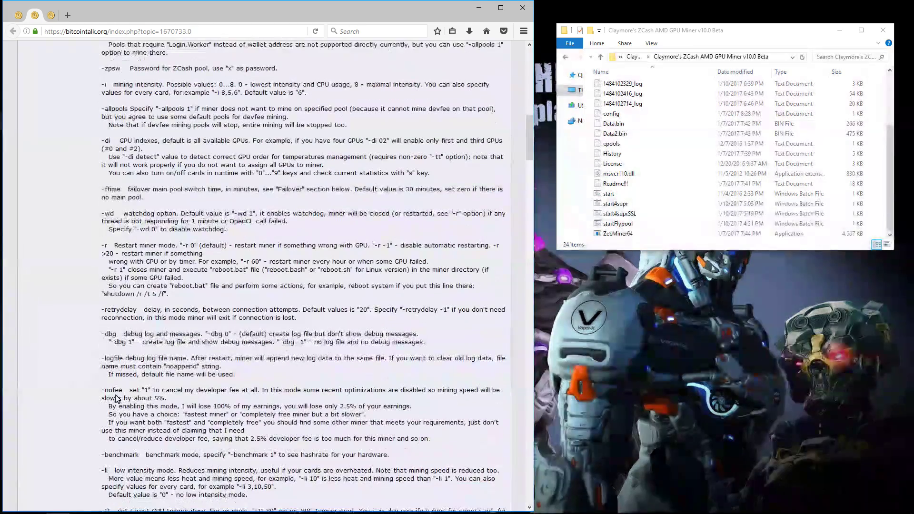
scroll(116, 395, "down", 2)
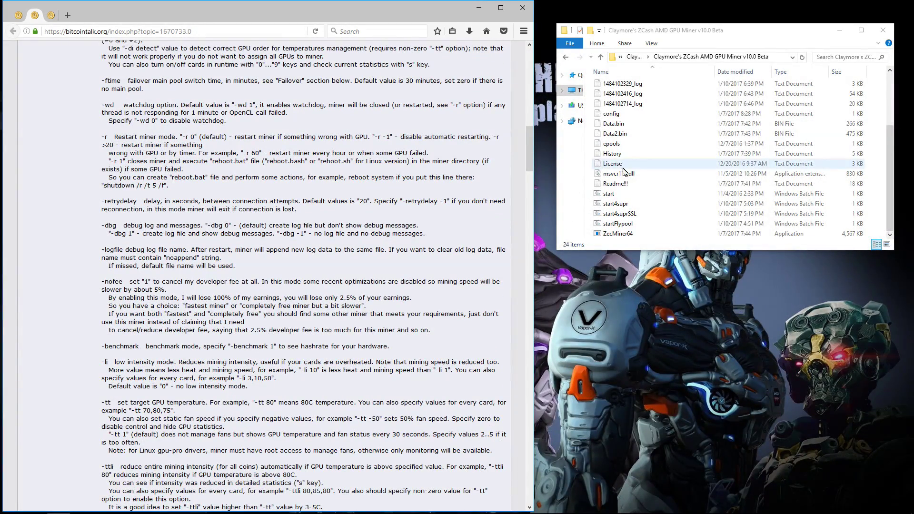
Step: Open the Readme!!! text file from the miner folder and highlight the description of the "-a" option
double_click(616, 184)
scroll(272, 191, "down", 7)
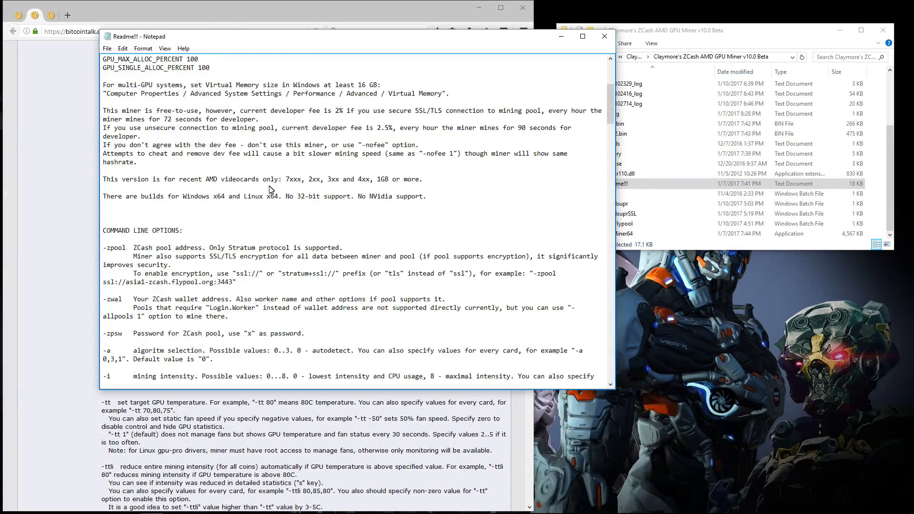
scroll(180, 259, "down", 4)
left_click(213, 256)
left_click_drag(214, 257, 97, 250)
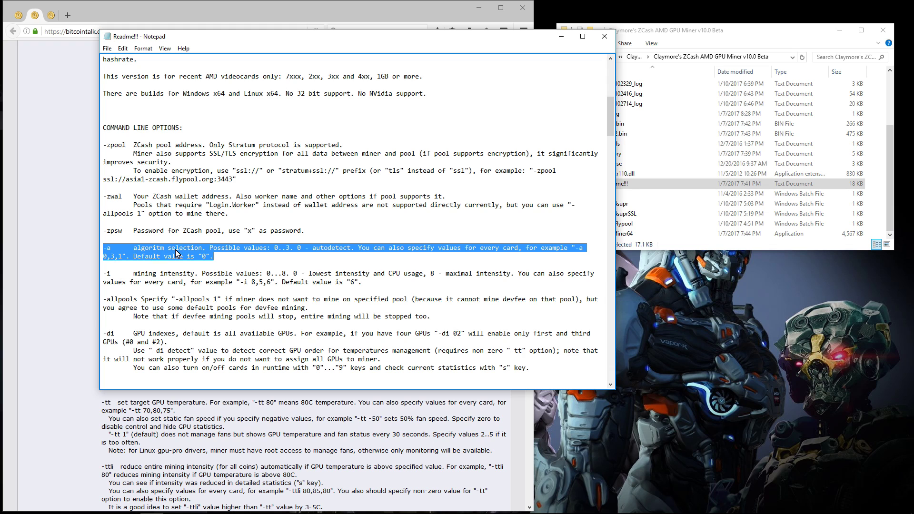
Step: Highlight the "-a" option's possible values, autodetect setting and default value, plus the "-i" mining intensity range
left_click(227, 251)
left_click(208, 249)
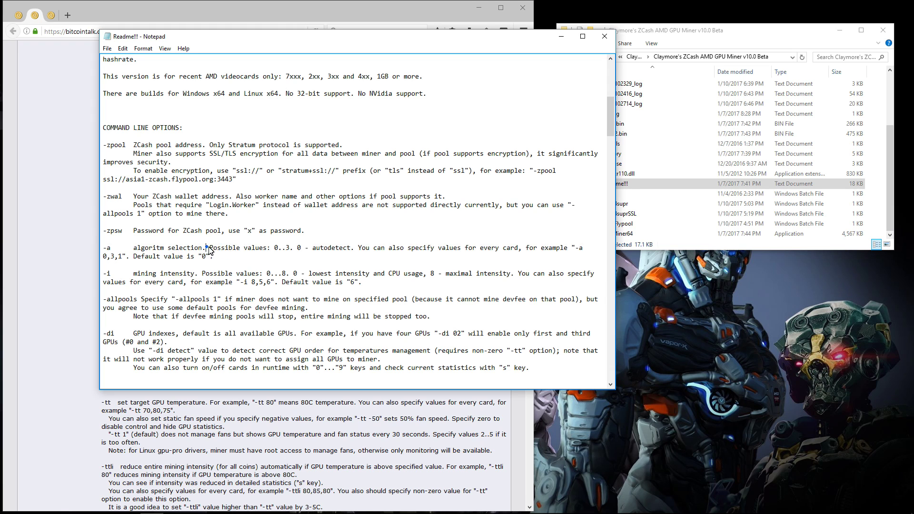
key("ctrl+shift+Left")
key("ctrl+shift+Left")
key("ctrl+shift+Left")
key("ctrl+shift+Left")
left_click(292, 247, "shift")
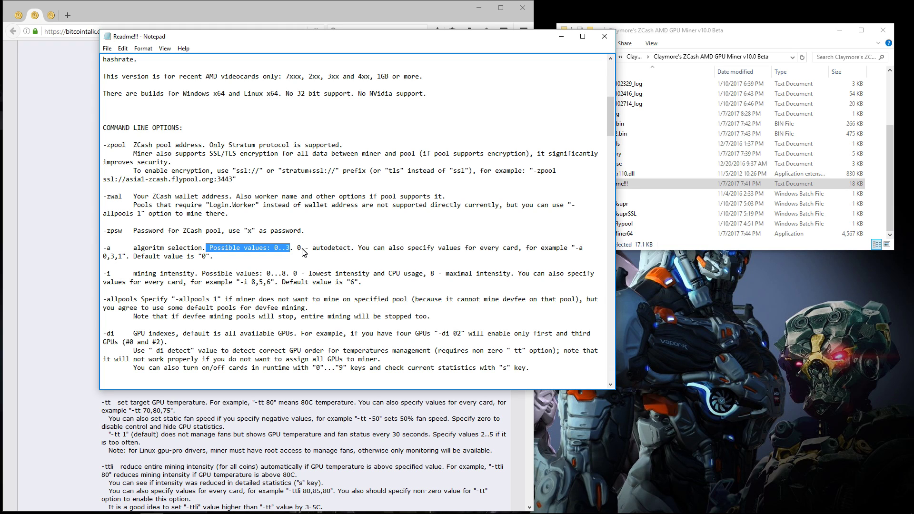
left_click_drag(298, 249, 351, 252)
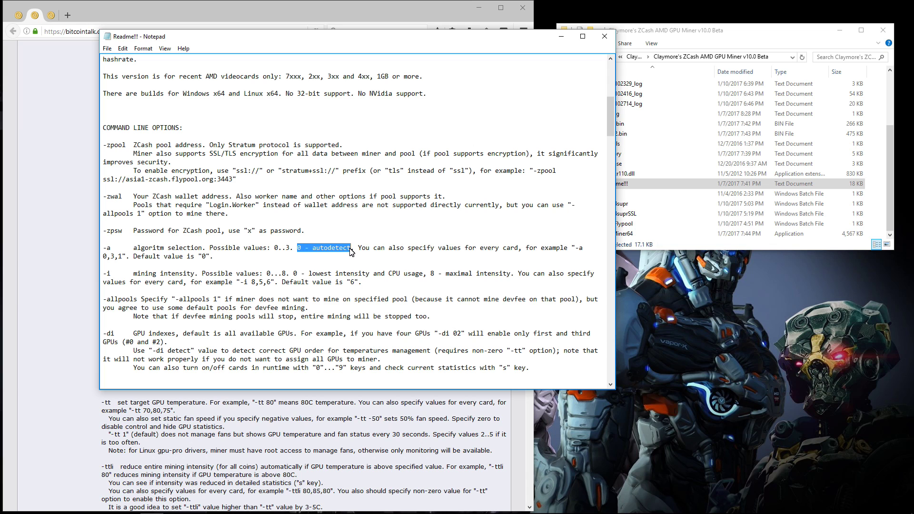
left_click_drag(216, 259, 134, 261)
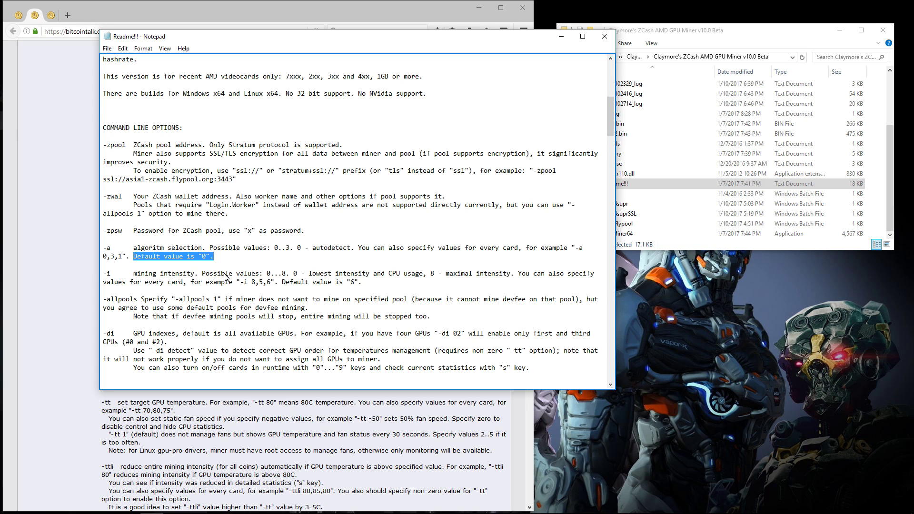
left_click_drag(286, 274, 101, 275)
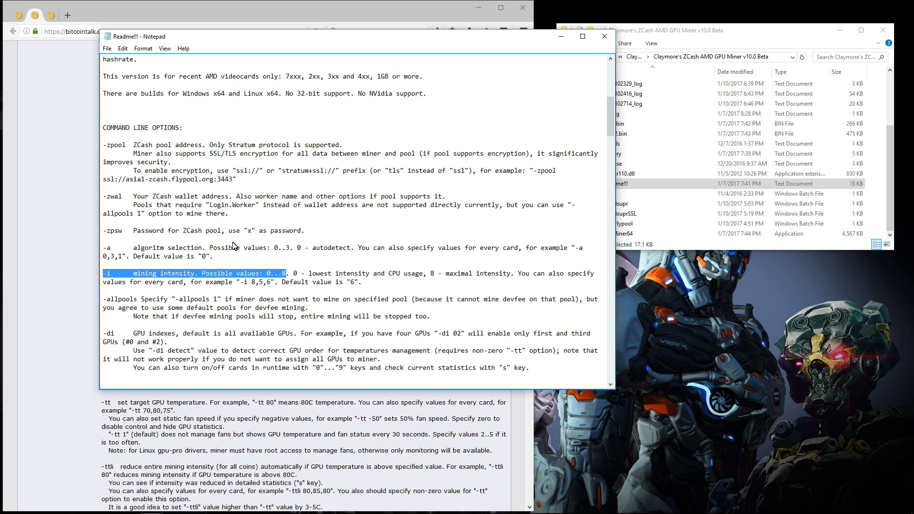
Step: Highlight the developer fee terms for secure SSL/TLS and unsecure pool connections in the readme, and close the file
scroll(233, 246, "up", 5)
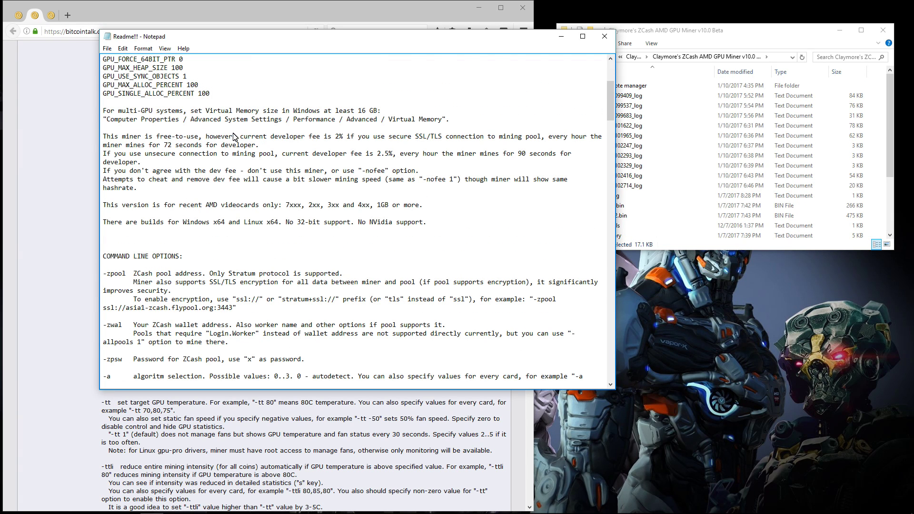
left_click_drag(242, 139, 440, 138)
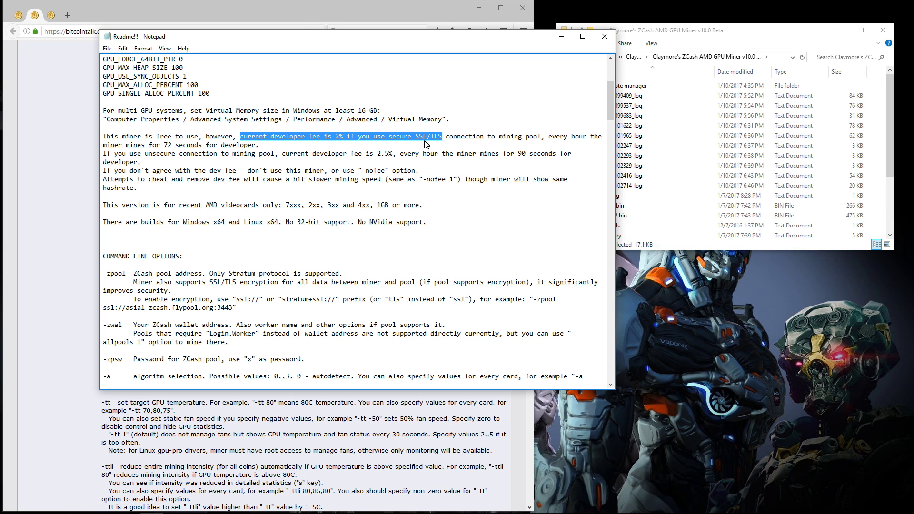
left_click_drag(160, 145, 256, 146)
left_click_drag(145, 154, 221, 156)
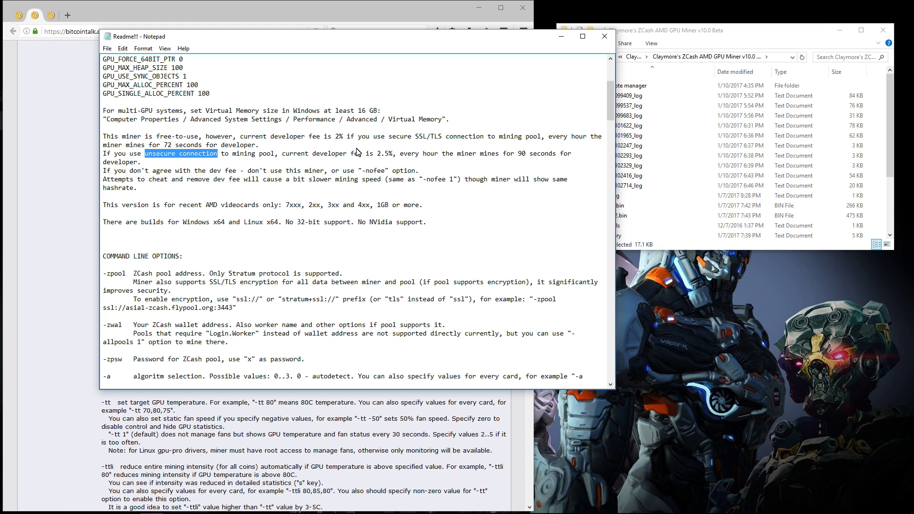
left_click_drag(371, 154, 394, 158)
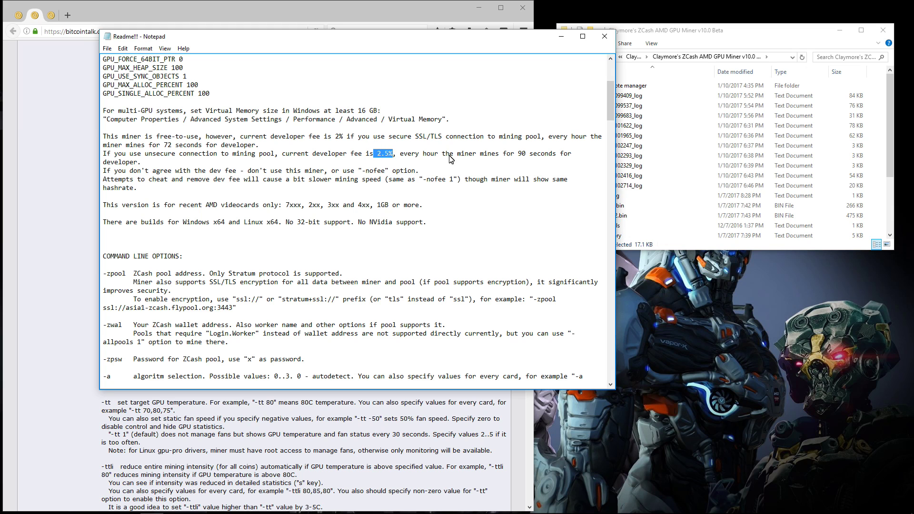
left_click_drag(518, 156, 553, 157)
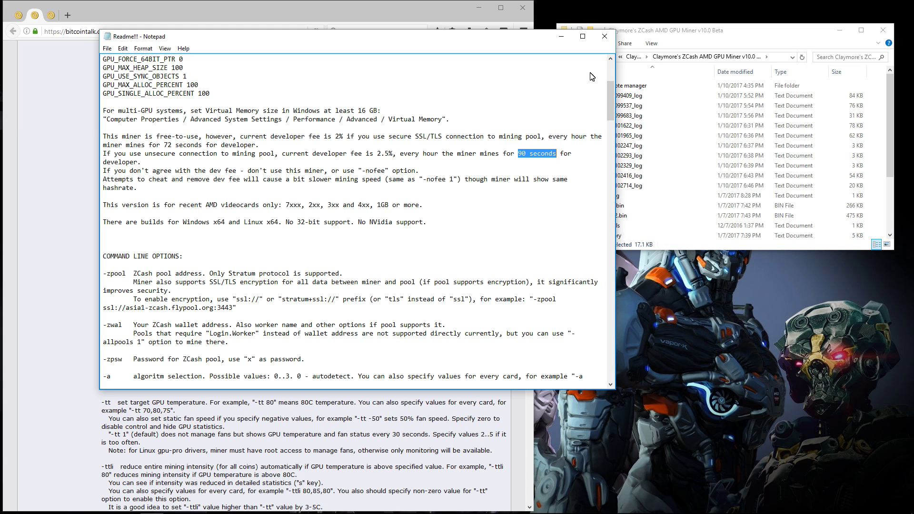
left_click(605, 37)
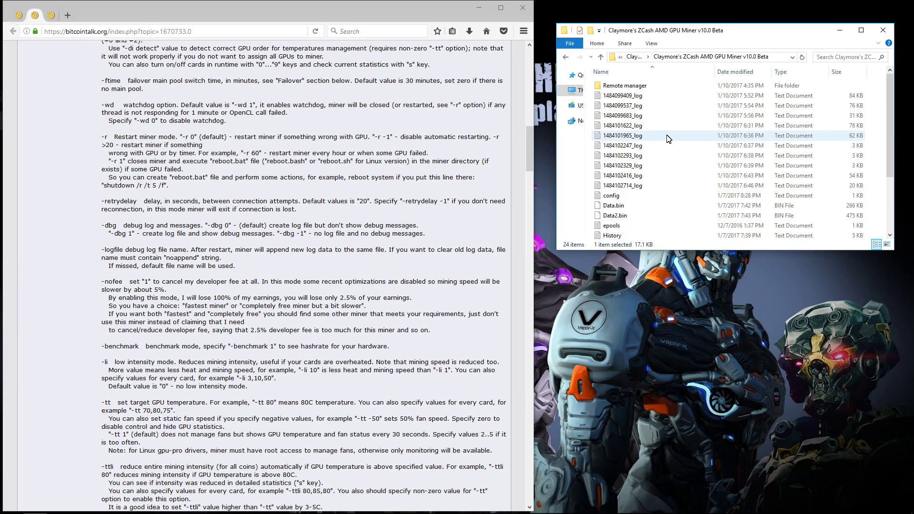
Step: Start the miner with the startFlypool batch file and maximize its console window
scroll(667, 138, "down", 3)
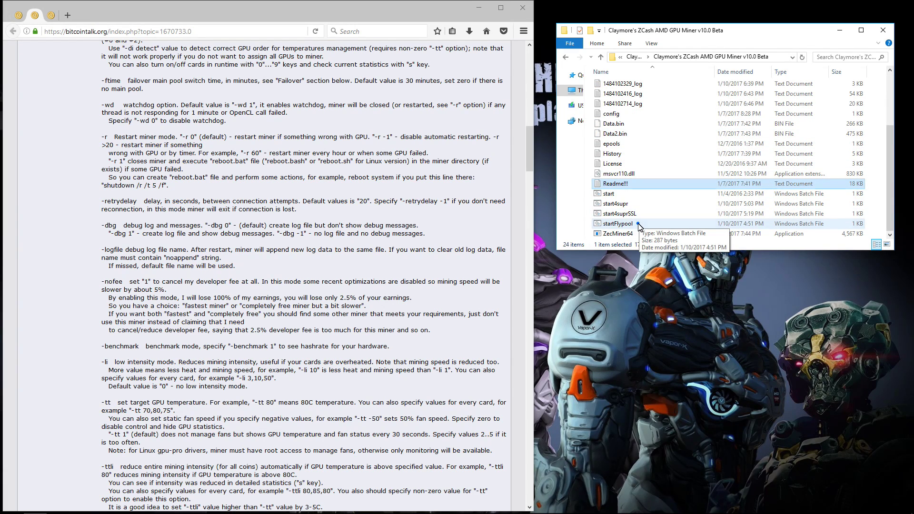
double_click(639, 224)
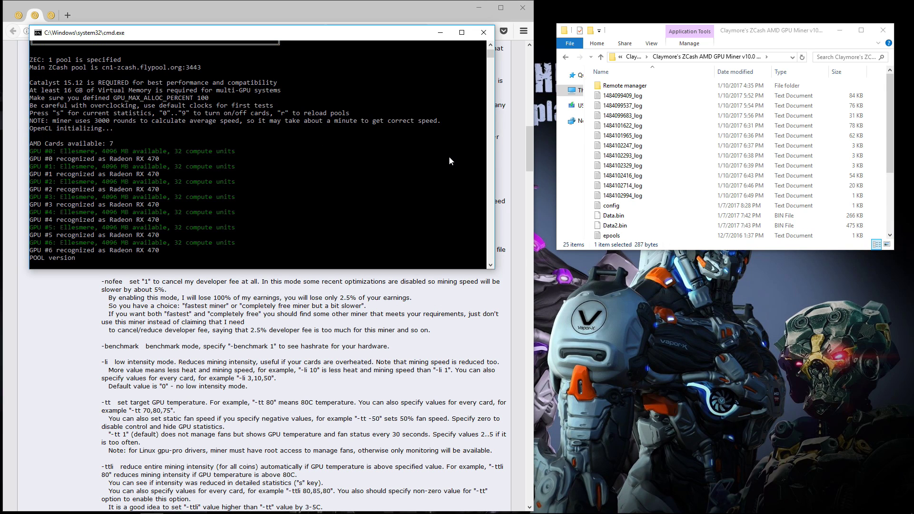
double_click(381, 38)
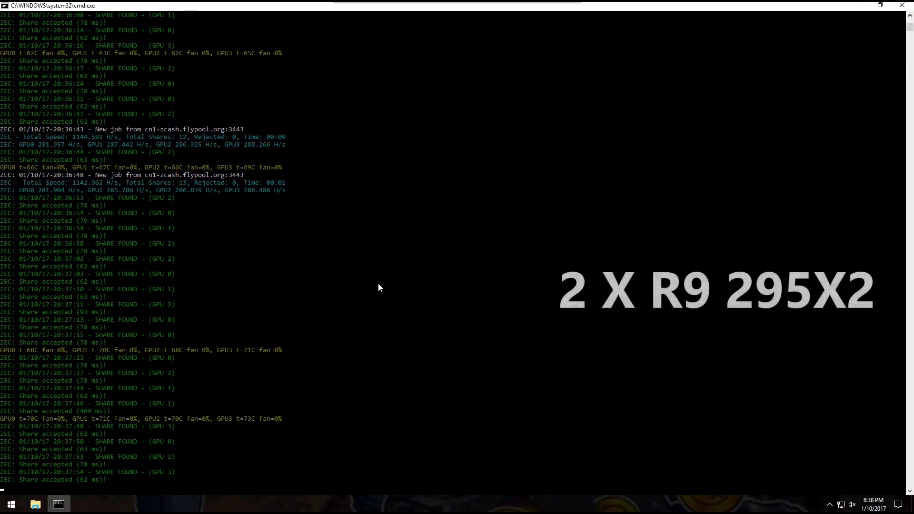
Step: Review the console output of the 2 x R9 295X2 miner, from GPU detection and algorithm settings to the latest shares
scroll(442, 291, "up", 12)
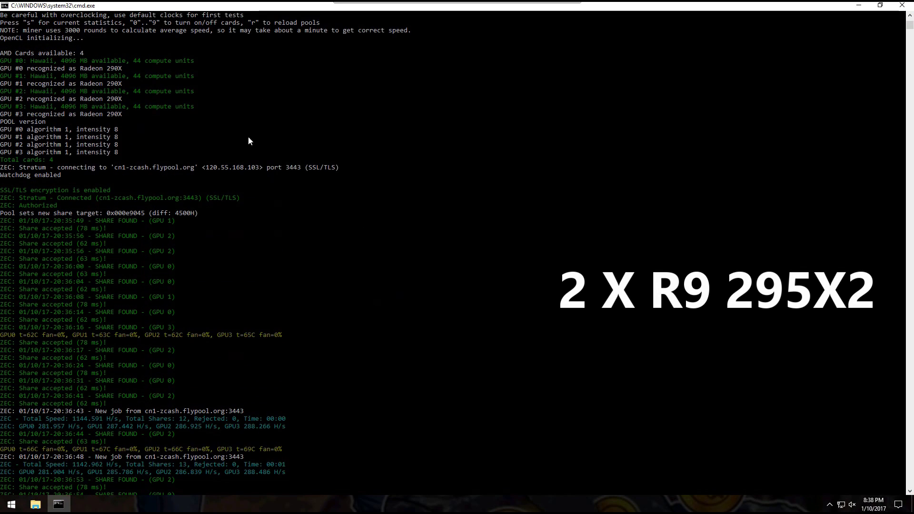
scroll(362, 423, "down", 14)
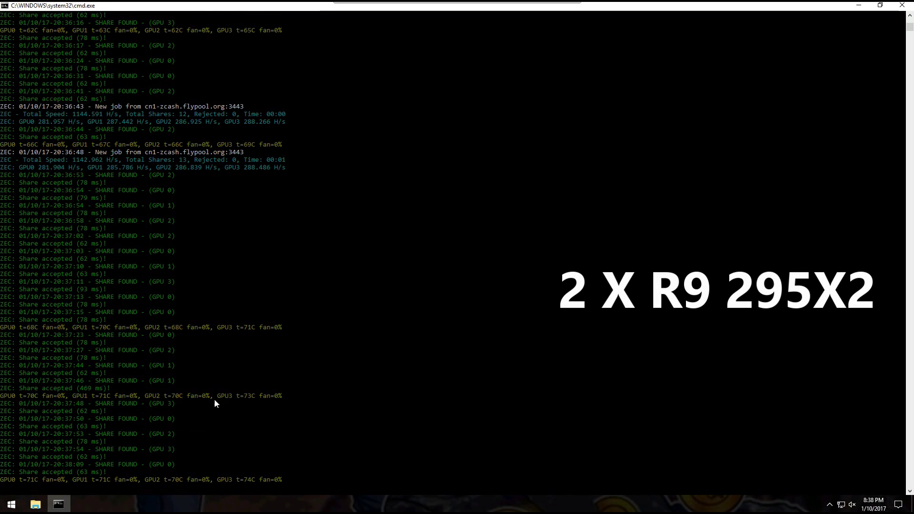